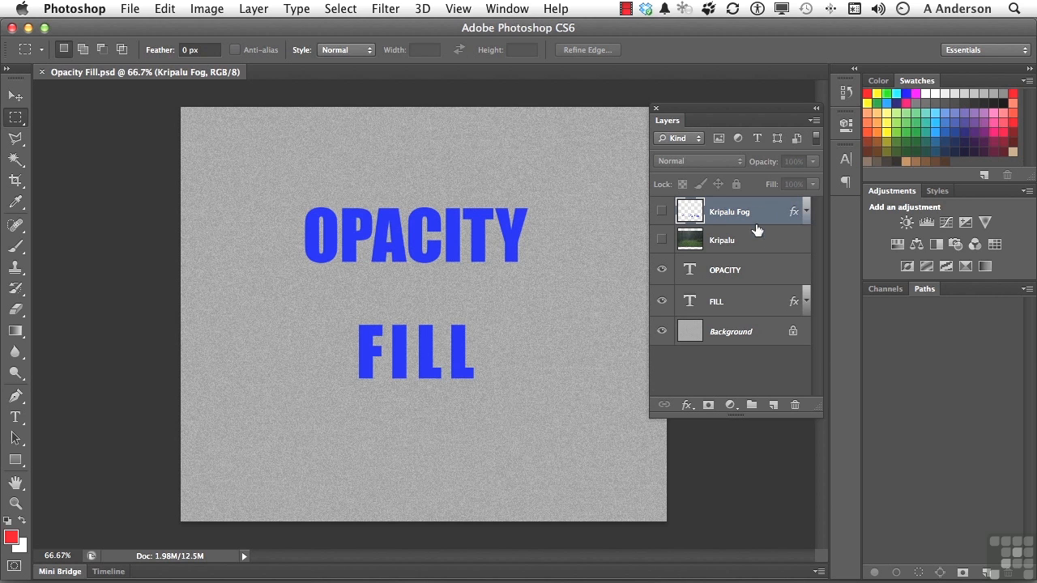
- Lower the OPACITY text layer's opacity to about 43% and the FILL text layer's fill to 45%
{"action": "left_click", "coordinate": [750, 274]}
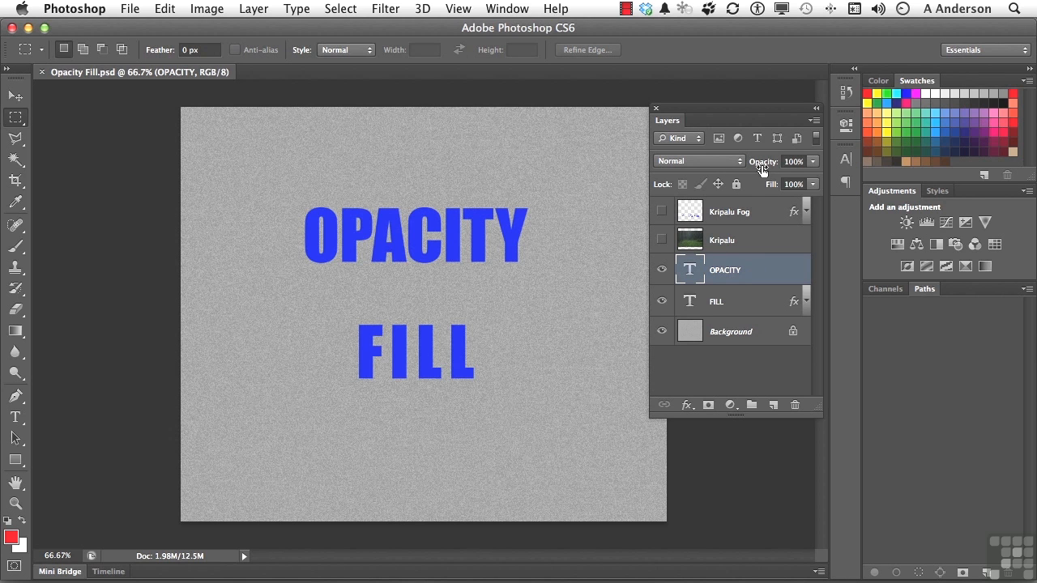
{"action": "left_click_drag", "start_coordinate": [762, 169], "coordinate": [717, 174]}
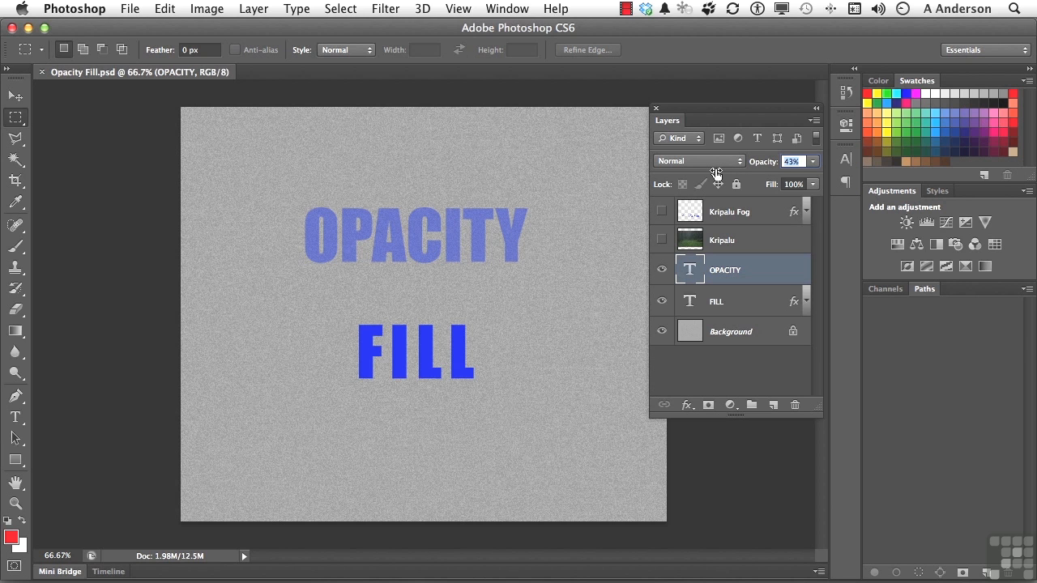
{"action": "mouse_move", "coordinate": [716, 174]}
{"action": "left_mouse_down"}
{"action": "mouse_move", "coordinate": [671, 180]}
{"action": "mouse_move", "coordinate": [710, 178]}
{"action": "left_mouse_up"}
{"action": "left_click", "coordinate": [751, 308]}
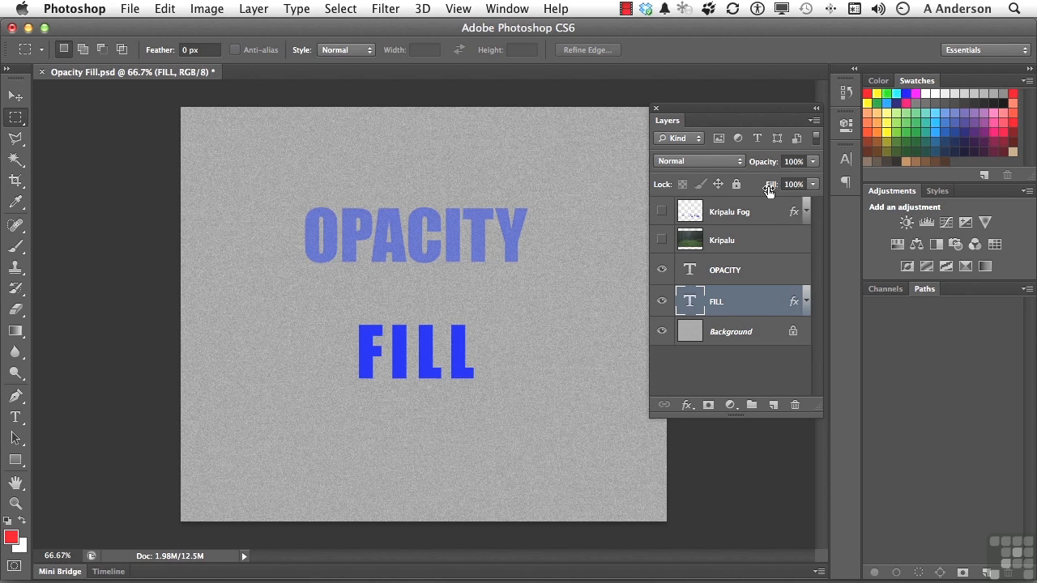
{"action": "left_click_drag", "start_coordinate": [769, 189], "coordinate": [724, 188]}
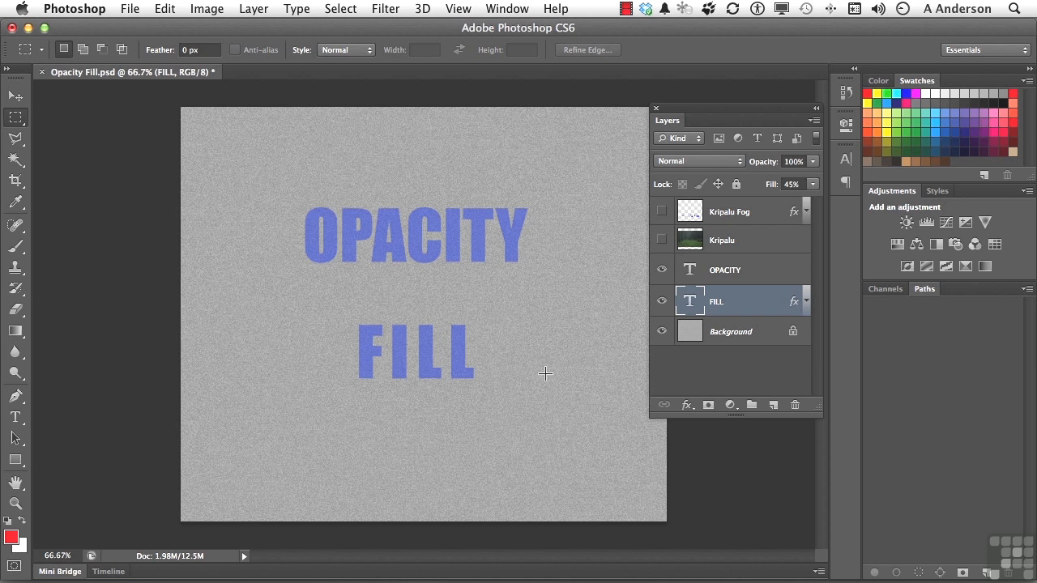
- Restore the FILL layer's fill and the OPACITY layer's opacity to 100%
{"action": "left_click_drag", "start_coordinate": [768, 190], "coordinate": [838, 186]}
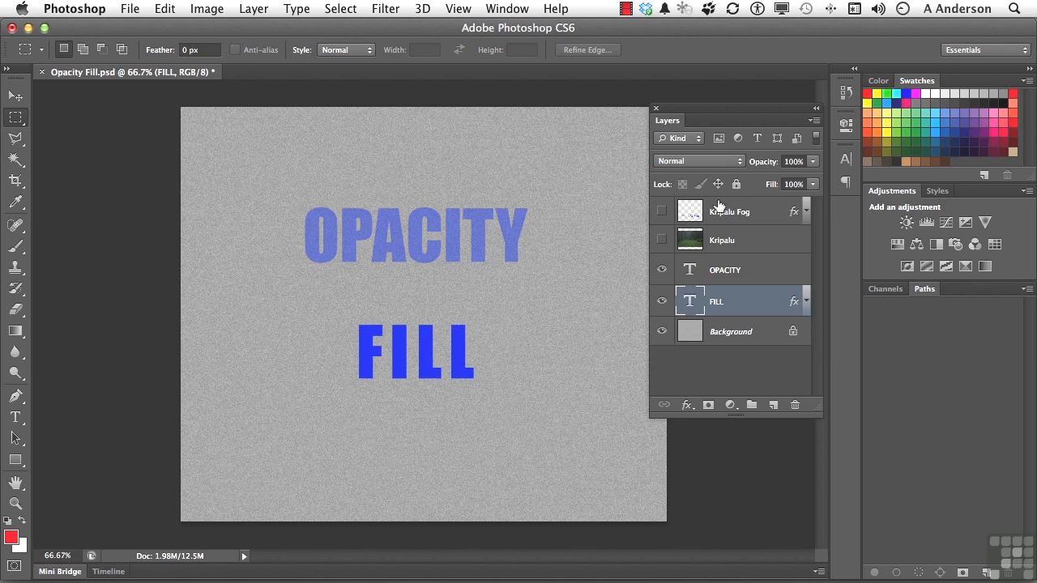
{"action": "left_click", "coordinate": [733, 272]}
{"action": "left_click", "coordinate": [787, 162]}
{"action": "type", "text": "100"}
{"action": "key", "text": "Return"}
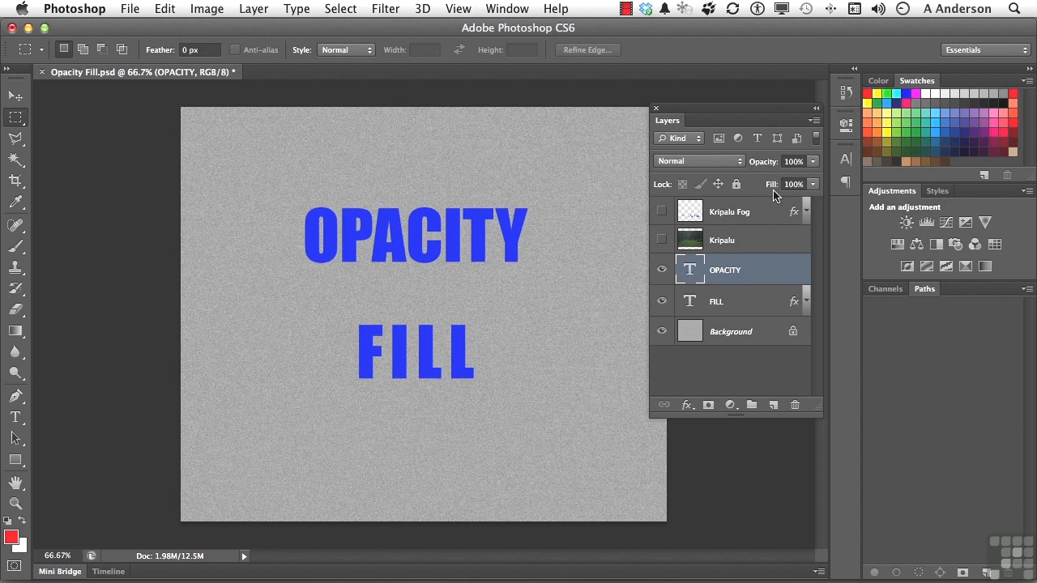
- Turn on the FILL text layer's Bevel & Emboss effect and reduce the layer's fill to 0%
{"action": "left_click", "coordinate": [754, 303]}
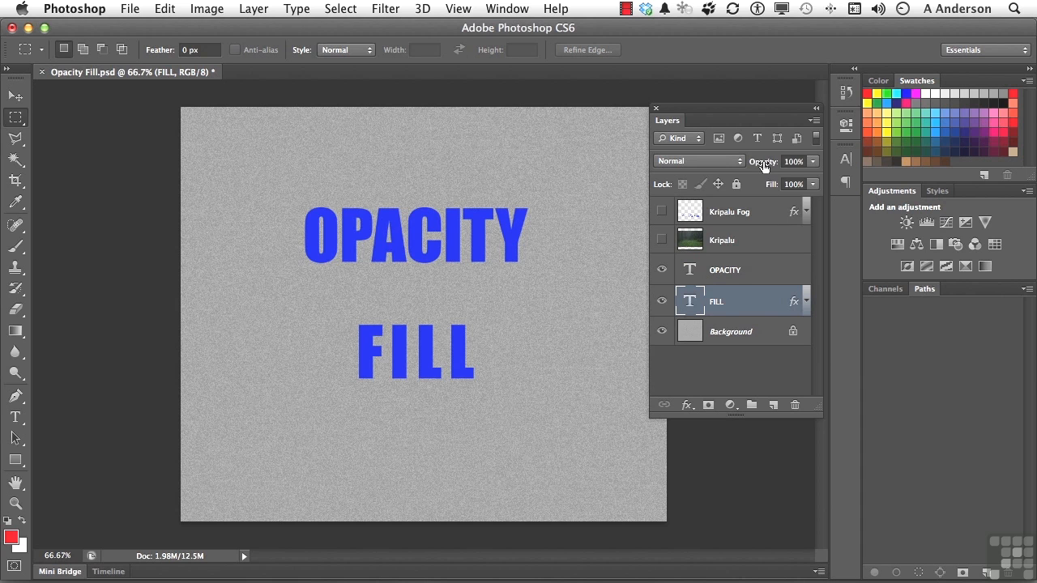
{"action": "mouse_move", "coordinate": [763, 165]}
{"action": "left_mouse_down"}
{"action": "mouse_move", "coordinate": [628, 175]}
{"action": "mouse_move", "coordinate": [762, 166]}
{"action": "left_mouse_up"}
{"action": "left_click", "coordinate": [806, 302]}
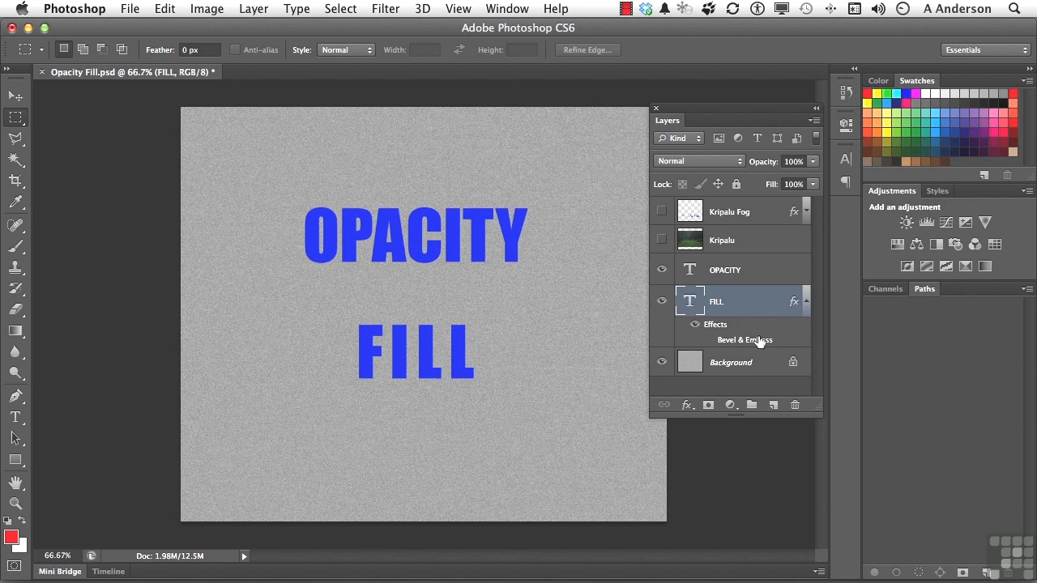
{"action": "left_click", "coordinate": [710, 340]}
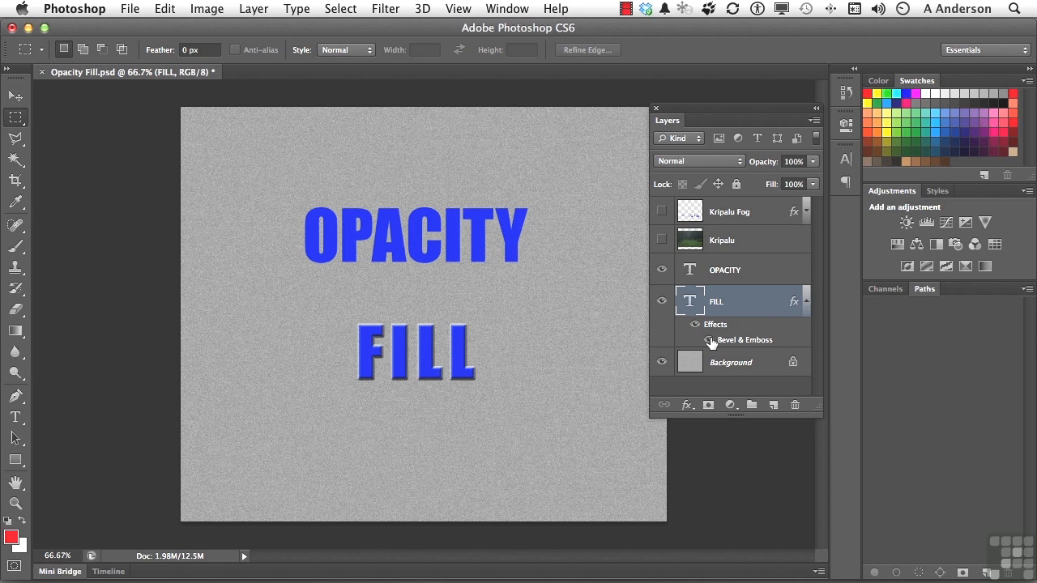
{"action": "left_click", "coordinate": [710, 340]}
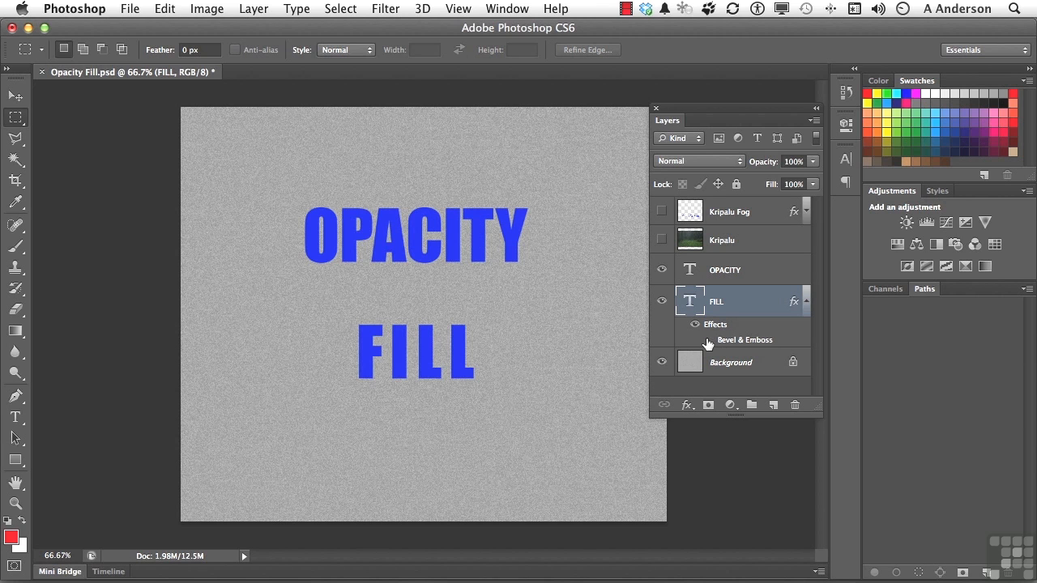
{"action": "left_click", "coordinate": [708, 340]}
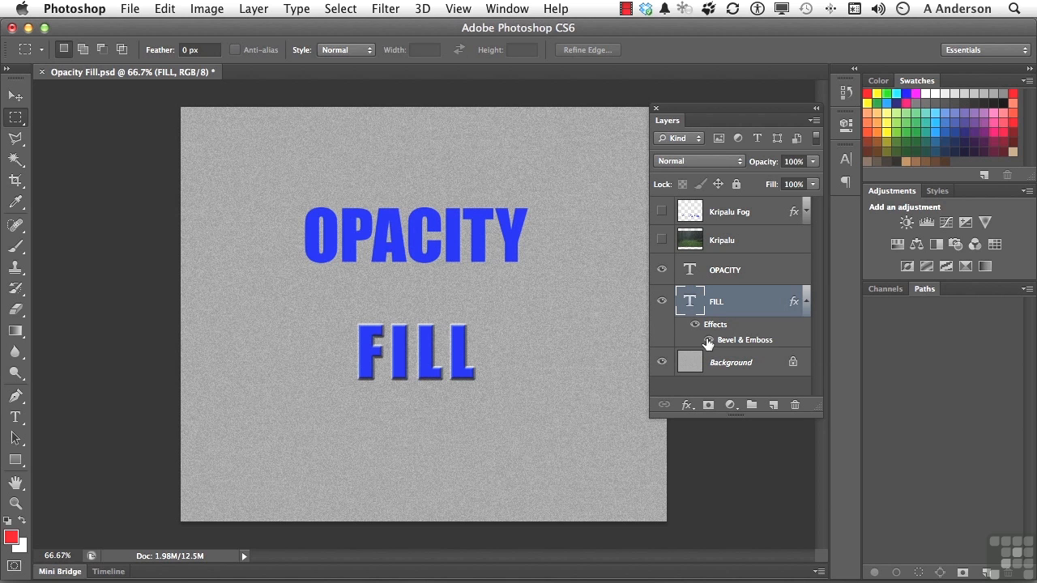
{"action": "mouse_move", "coordinate": [762, 165]}
{"action": "left_mouse_down"}
{"action": "mouse_move", "coordinate": [651, 183]}
{"action": "mouse_move", "coordinate": [706, 165]}
{"action": "mouse_move", "coordinate": [770, 166]}
{"action": "left_mouse_up"}
{"action": "left_click_drag", "start_coordinate": [772, 187], "coordinate": [631, 195]}
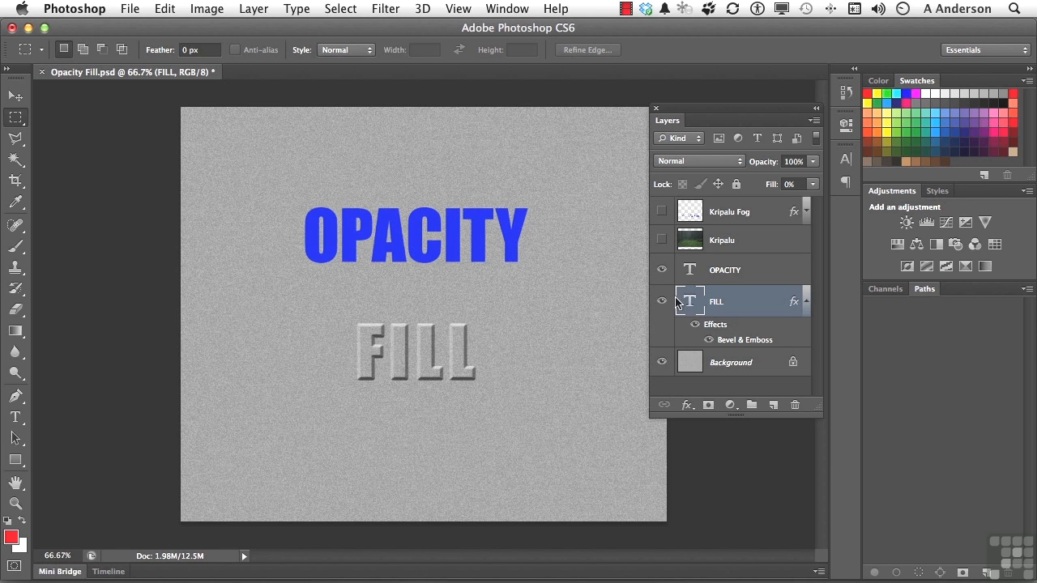
{"action": "left_click", "coordinate": [687, 405]}
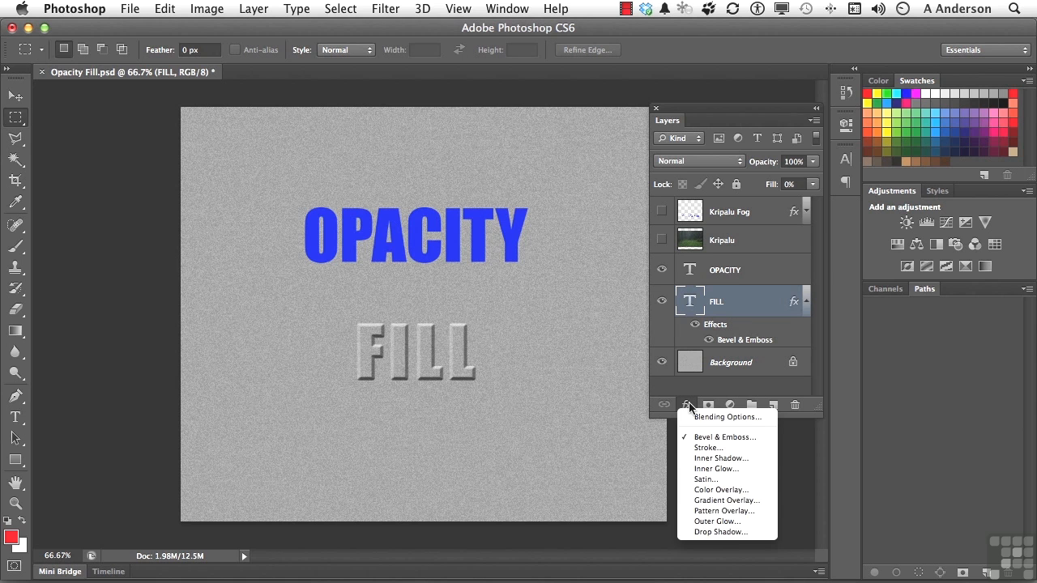
{"action": "left_click", "coordinate": [688, 407]}
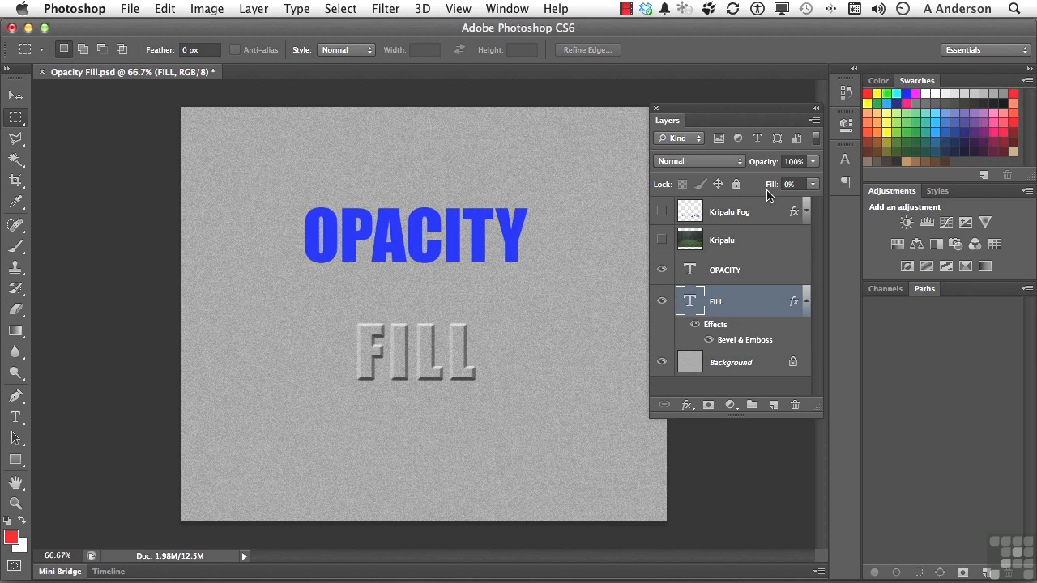
- Show the Kripalu and Kripalu Fog layers and turn on the Kripalu Fog layer's glow effects
{"action": "left_click", "coordinate": [661, 240]}
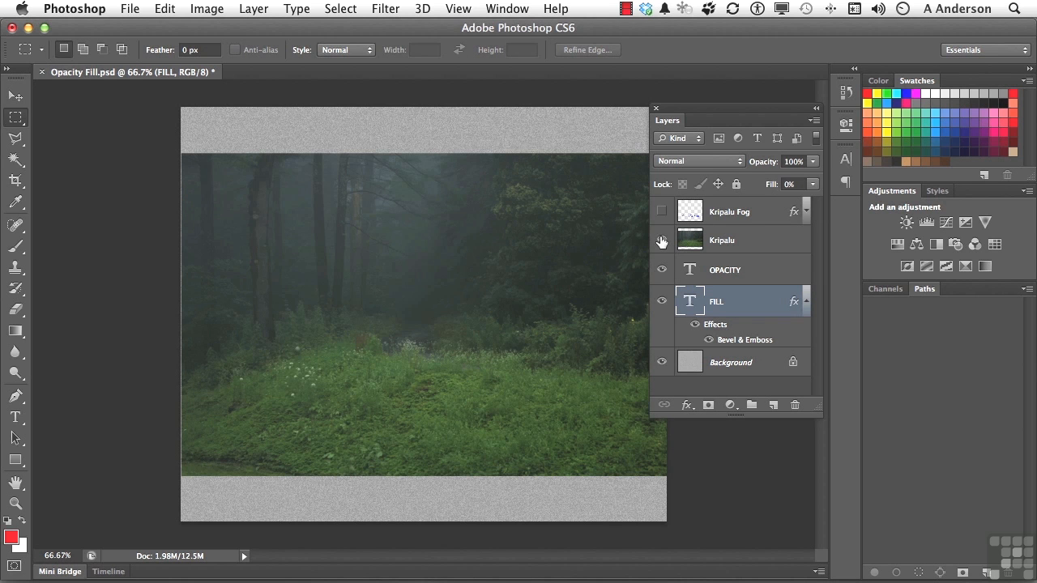
{"action": "left_click", "coordinate": [662, 212]}
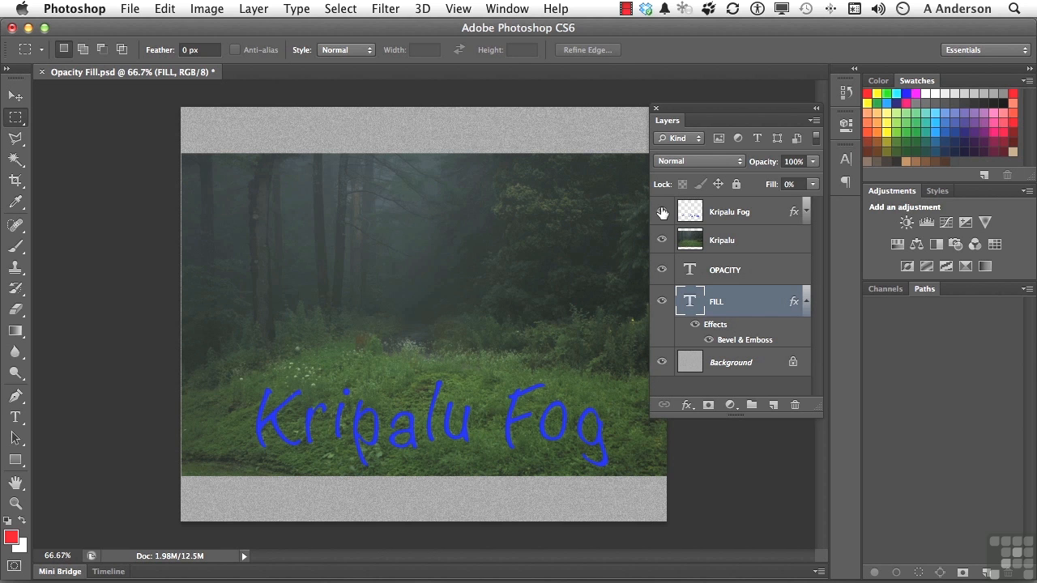
{"action": "left_click", "coordinate": [806, 212]}
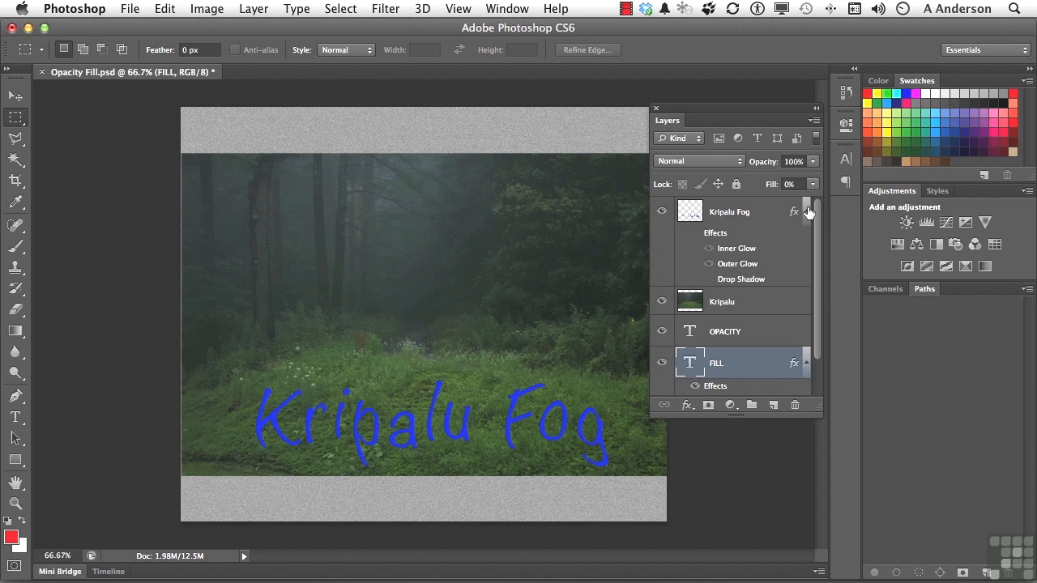
{"action": "left_click", "coordinate": [694, 234]}
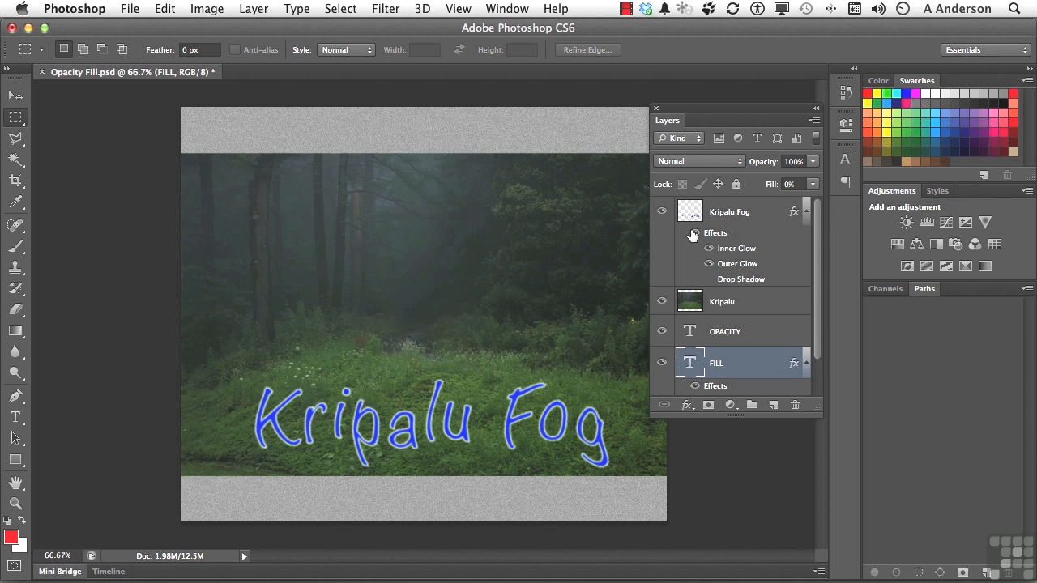
- Set the Kripalu Fog layer's fill to 0% and move its lettering up over the dark trees
{"action": "left_click", "coordinate": [757, 213]}
{"action": "left_click_drag", "start_coordinate": [770, 191], "coordinate": [645, 195]}
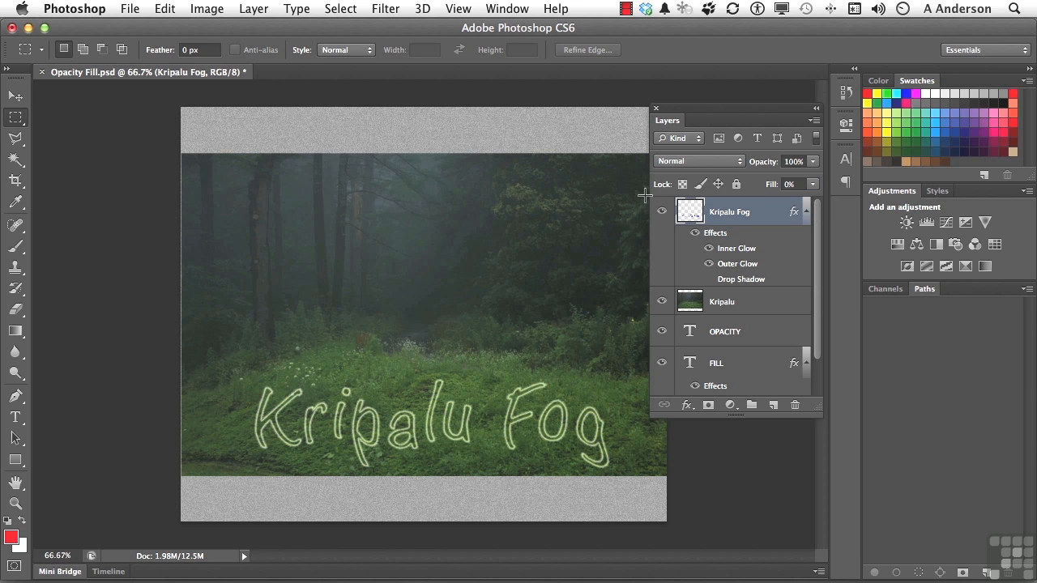
{"action": "left_click", "coordinate": [15, 103]}
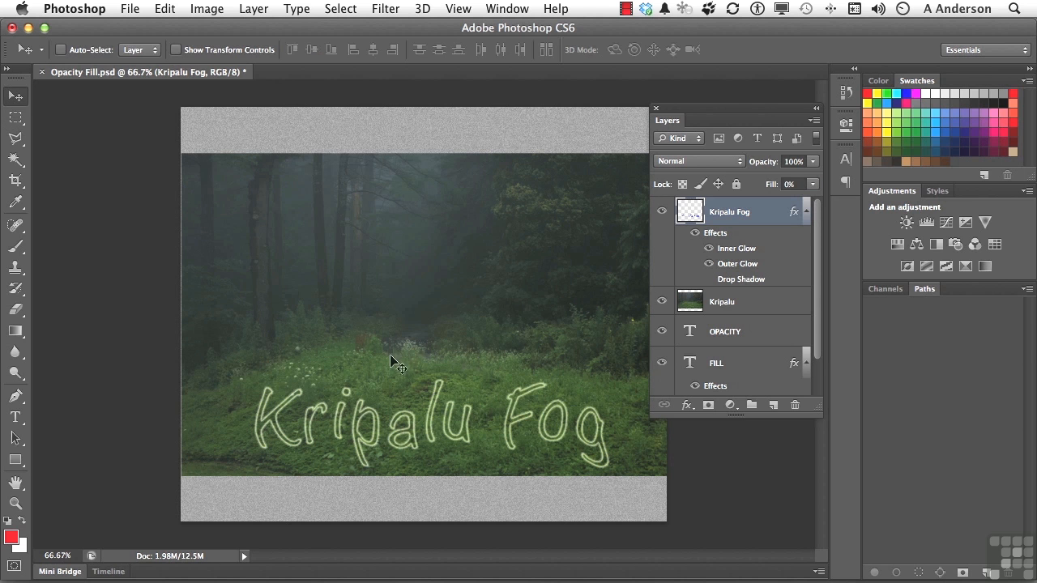
{"action": "left_click_drag", "start_coordinate": [467, 422], "coordinate": [465, 243]}
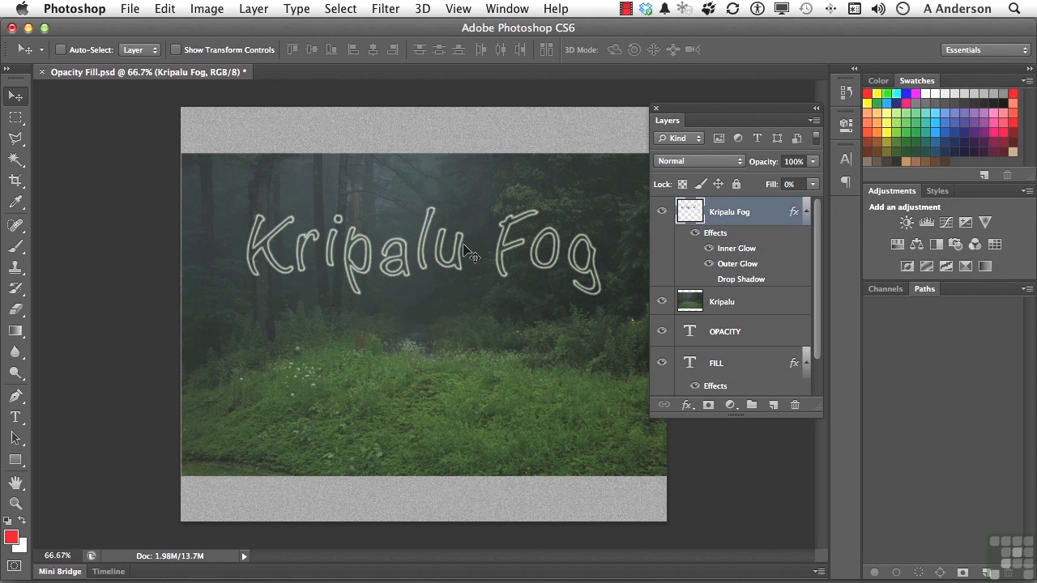
{"action": "left_click", "coordinate": [688, 408]}
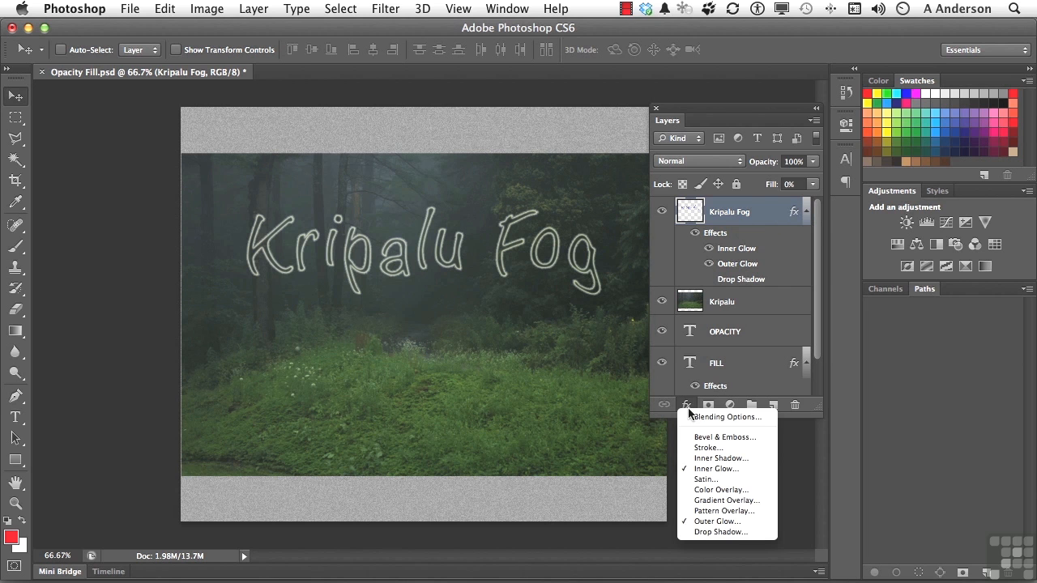
{"action": "left_click", "coordinate": [688, 407]}
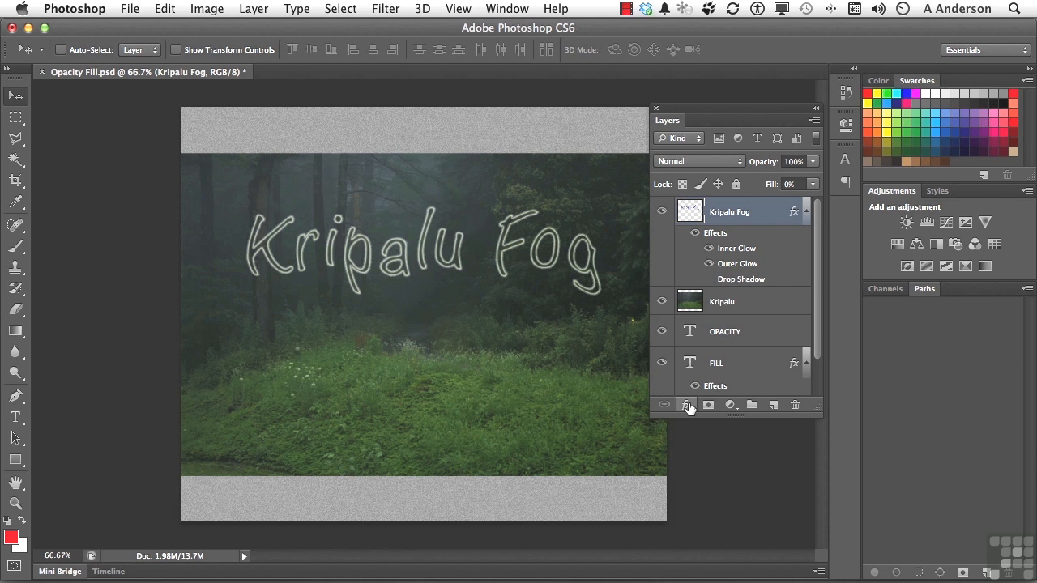